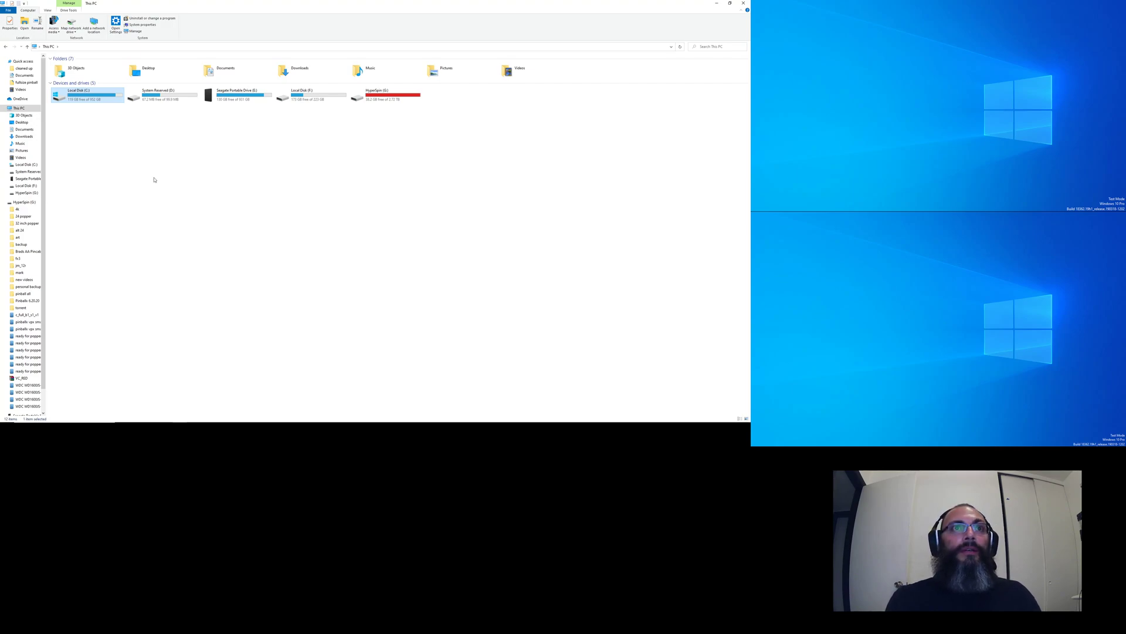
Switch from File Explorer to the Windows Settings display page with Alt+Tab
key("alt+Tab")
key("alt+Tab")
key("alt+Tab")
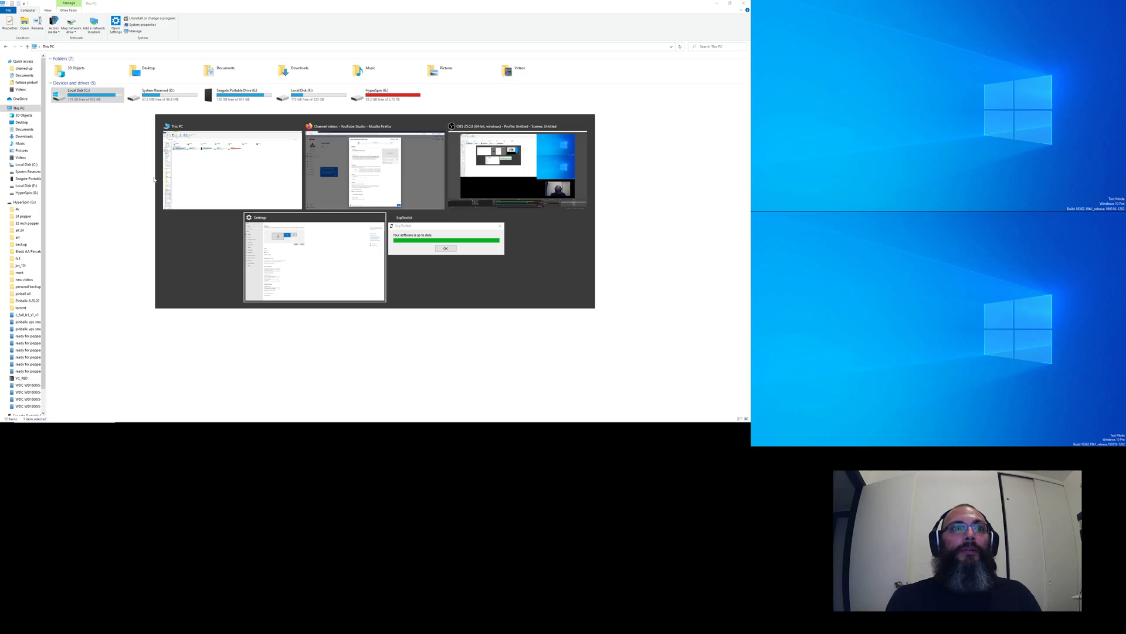
Compare displays 1 and 3 to find the 2560 × 1440 screen, then return to File Explorer
left_click(194, 80)
left_click(237, 78)
key("Right")
key("Right")
left_click(233, 78)
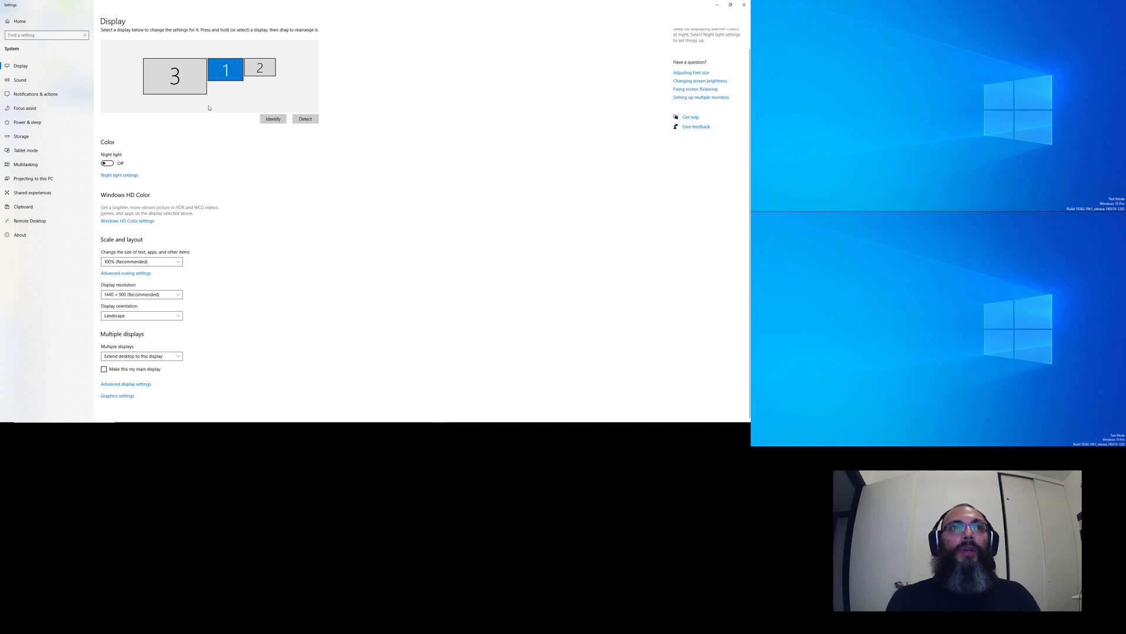
left_click(180, 90)
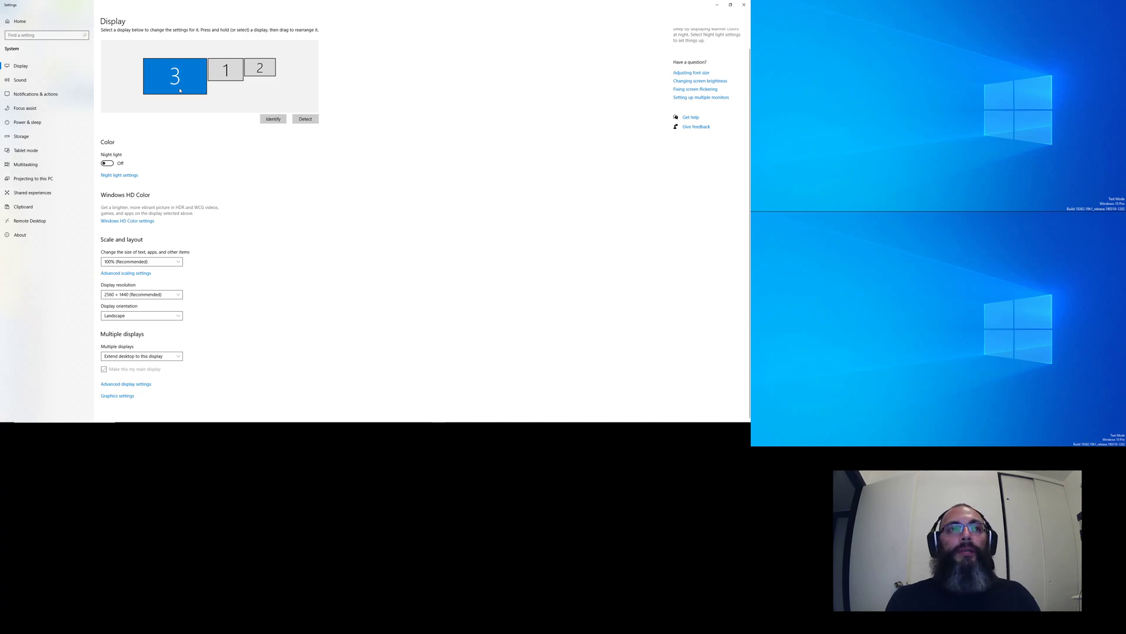
left_click(225, 68)
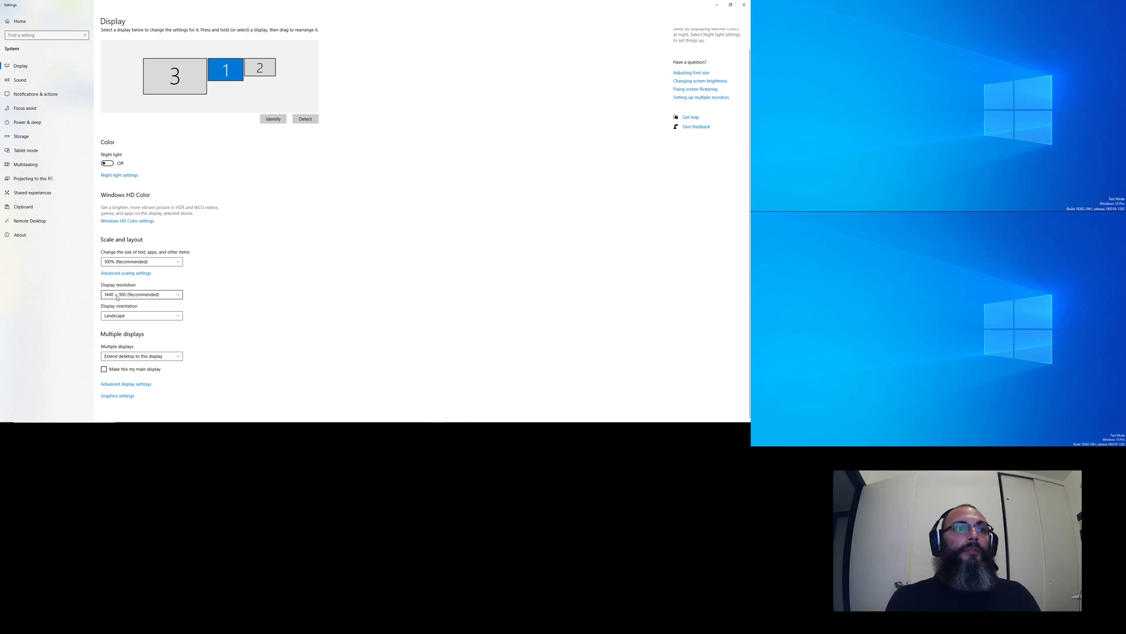
left_click(175, 76)
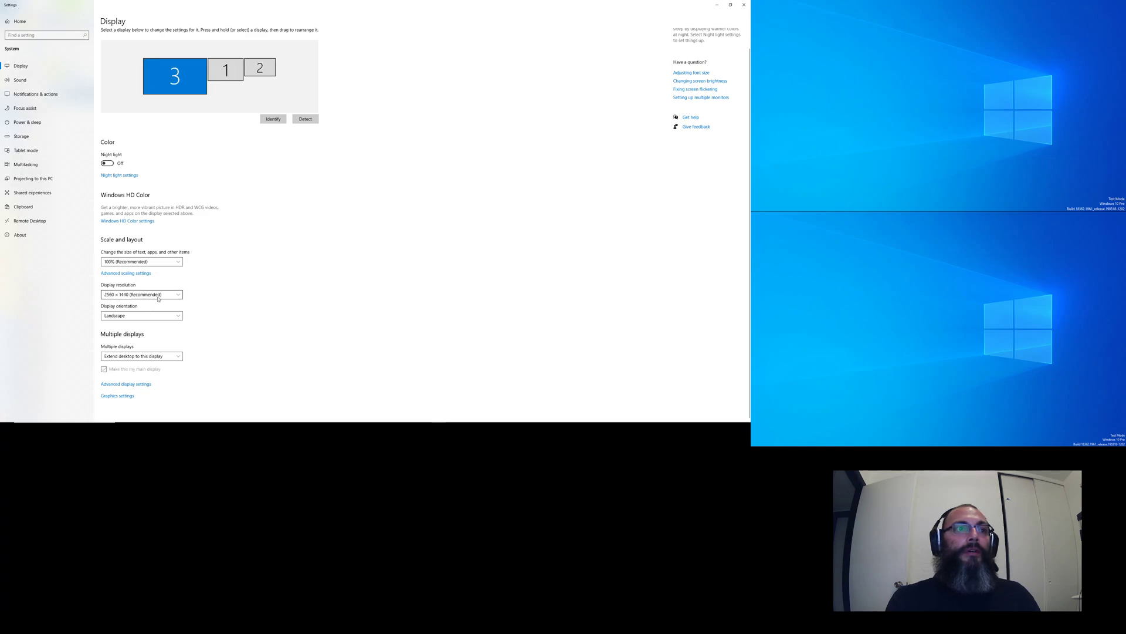
key("alt+Tab")
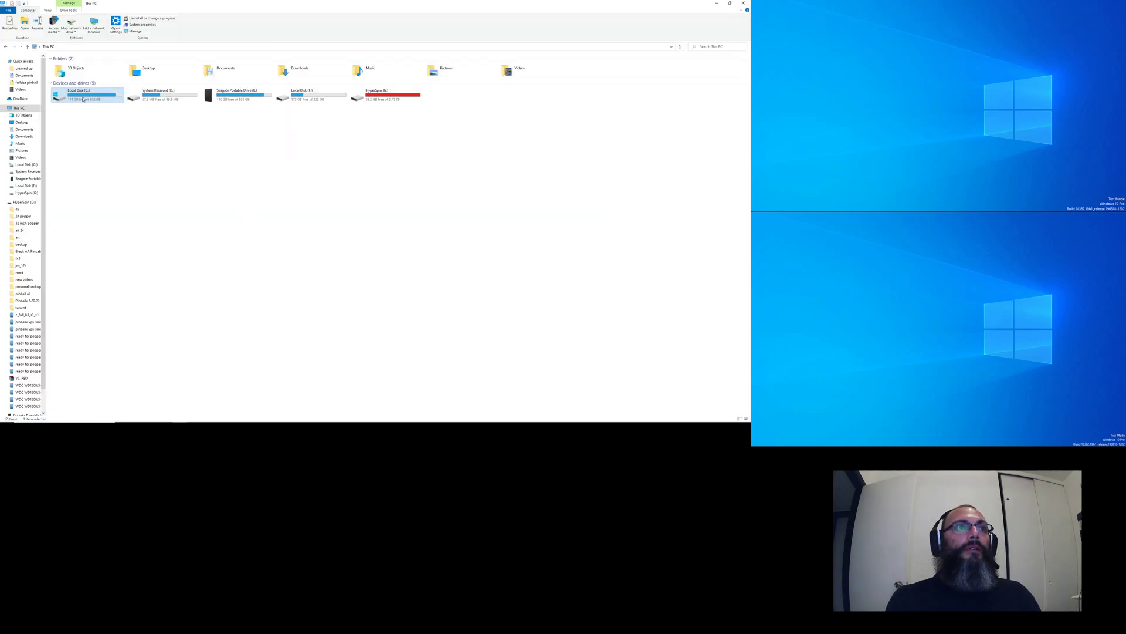
Launch FPLoader from C:\pinball\Future Pinball\BAM and open the editor's Preferences menu
double_click(82, 96)
left_click(90, 153)
double_click(89, 153)
double_click(63, 66)
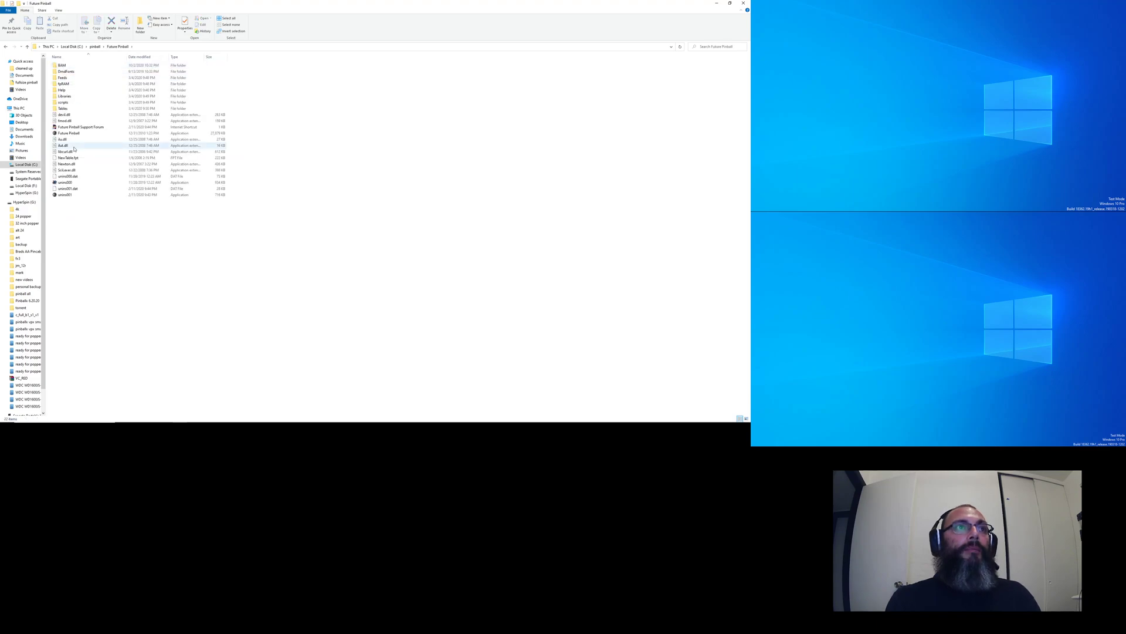
double_click(68, 67)
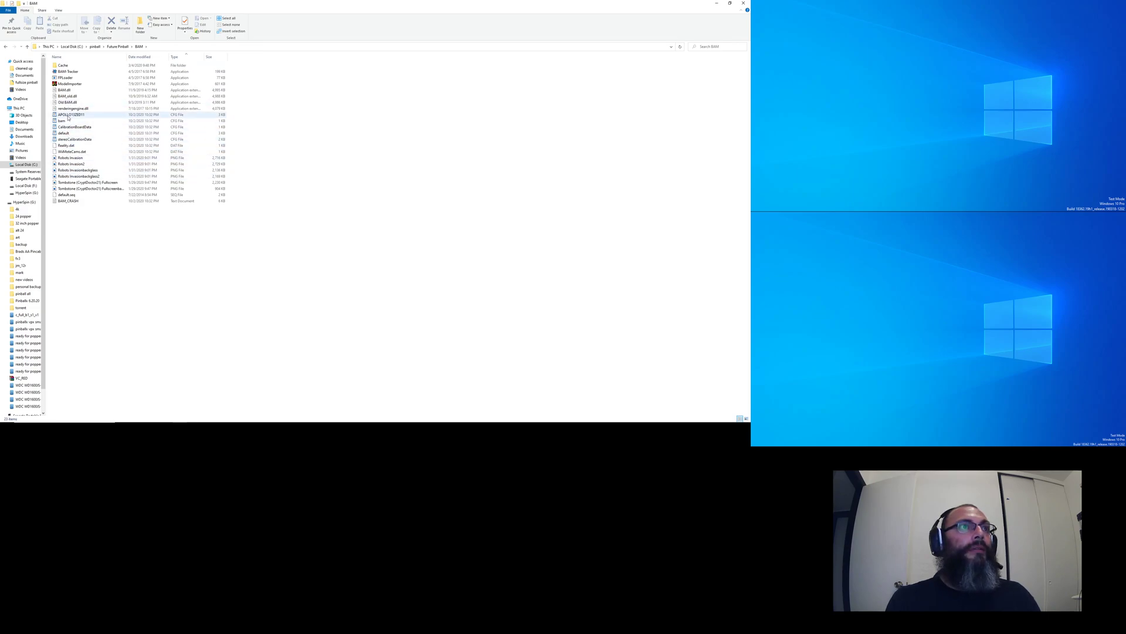
double_click(71, 79)
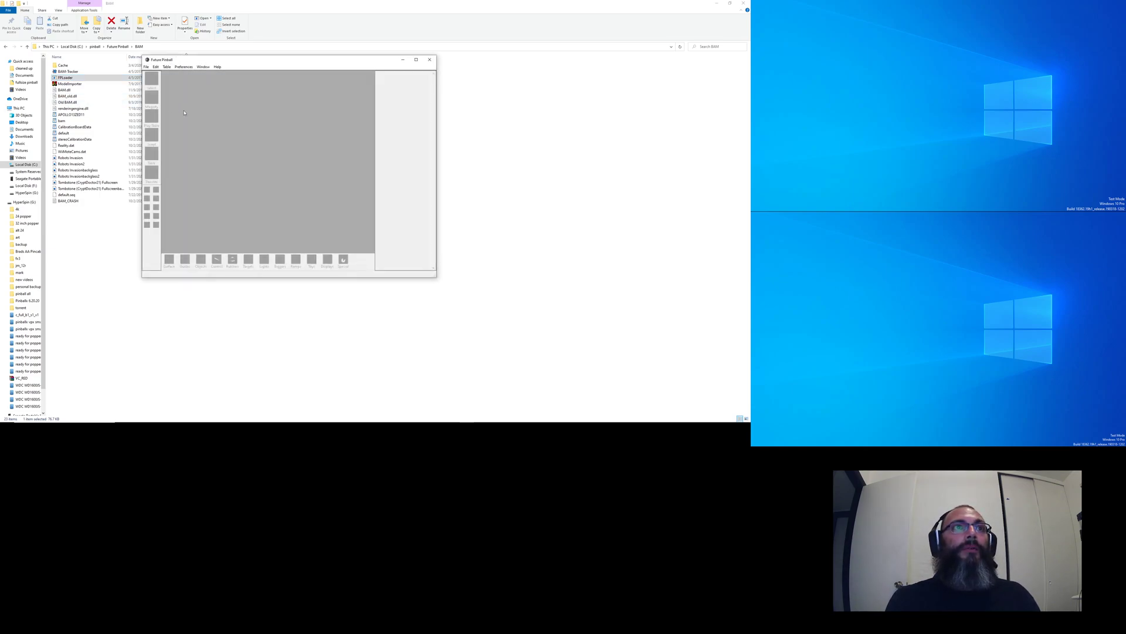
left_click(183, 67)
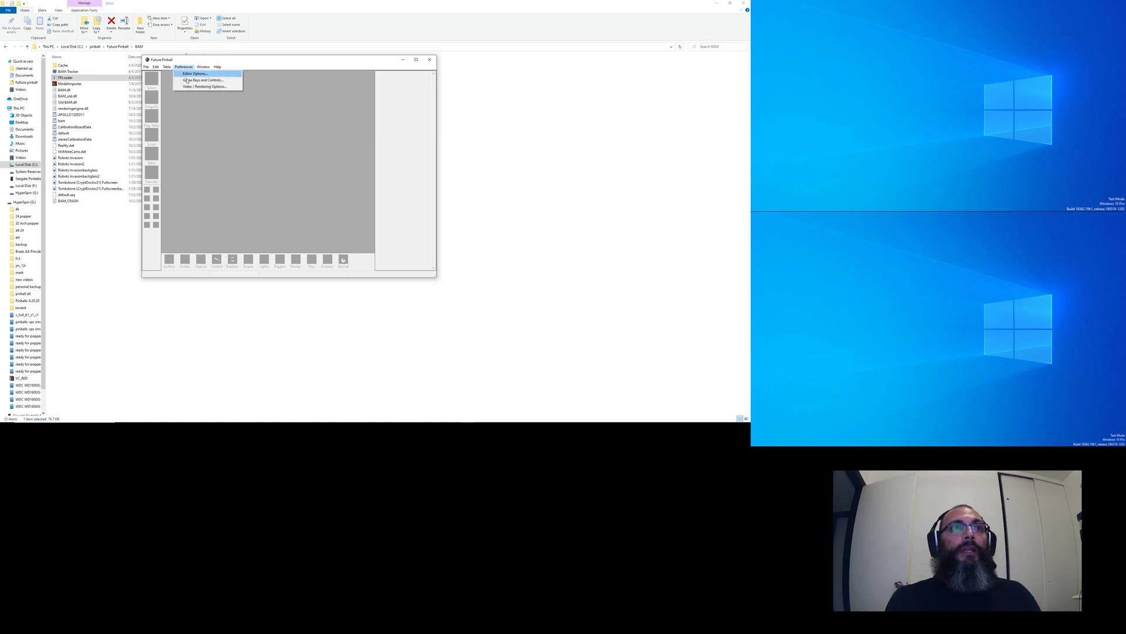
Set the Video / Rendering Options monitor to \\.\DISPLAY3 at 2560 x 1440 resolution
left_click(191, 88)
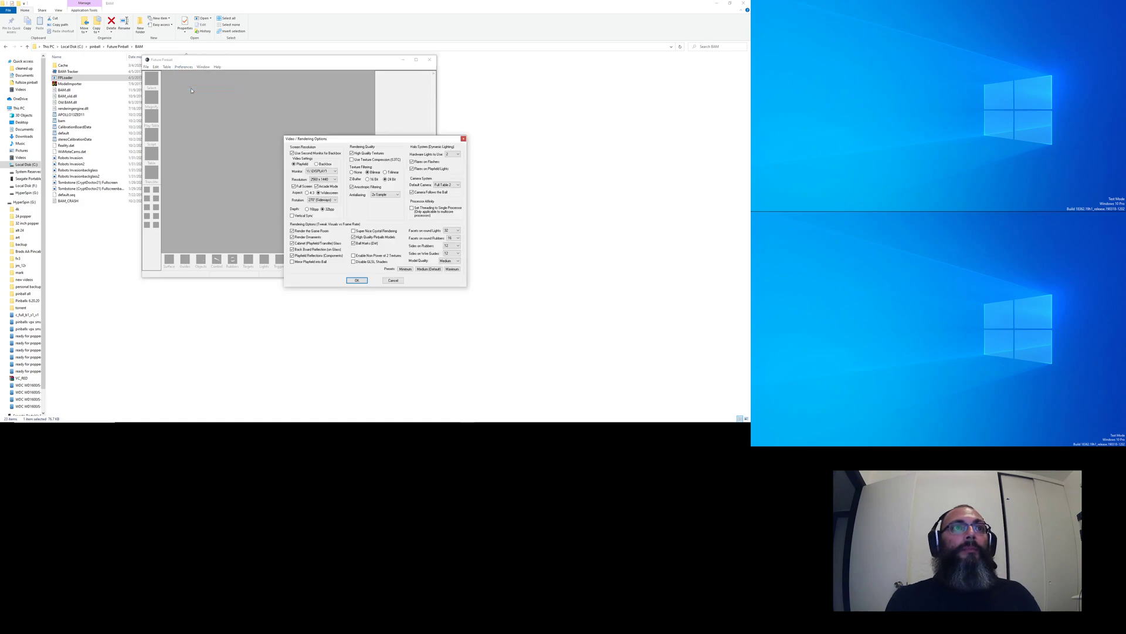
left_click(312, 170)
left_click(318, 184)
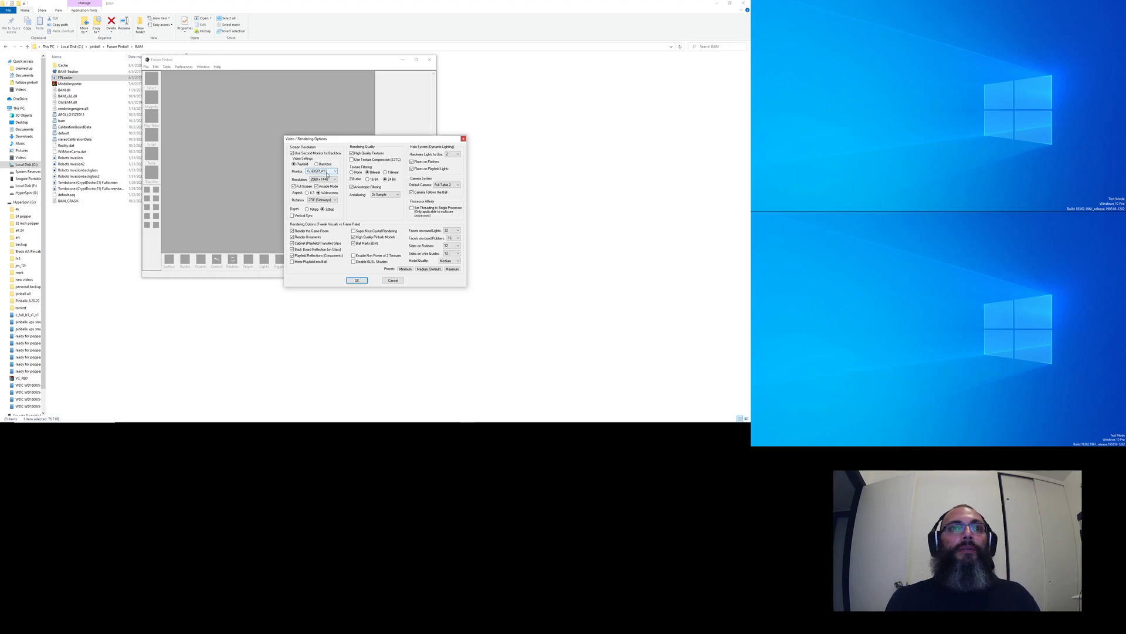
Identify which physical screen is display 3, then accept Future Pinball's video options
key("alt+Tab")
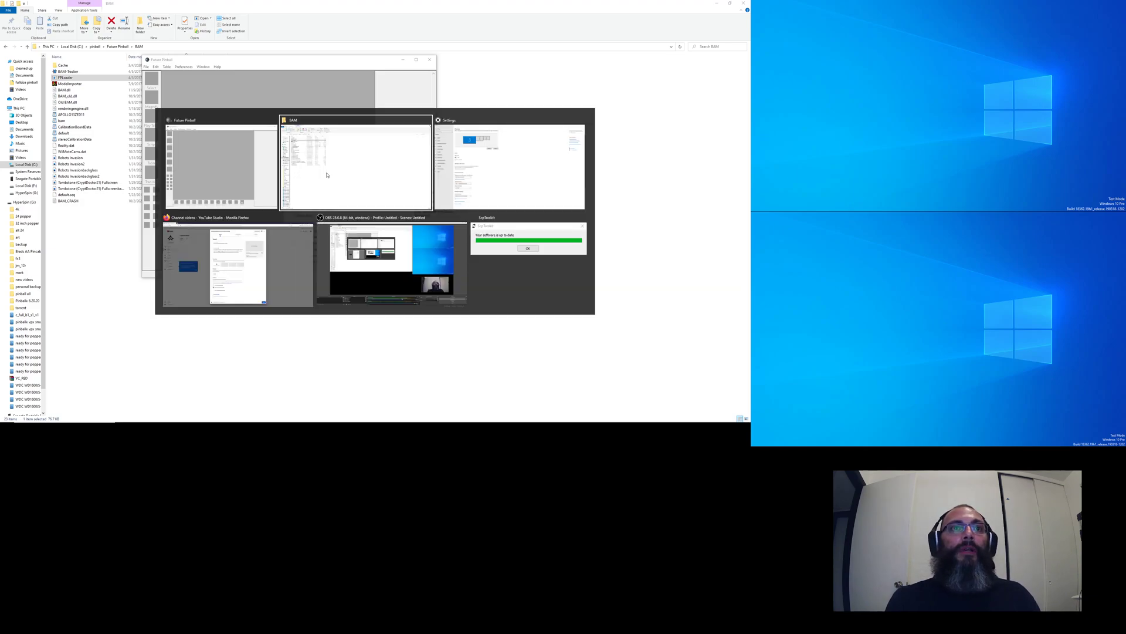
left_click(273, 119)
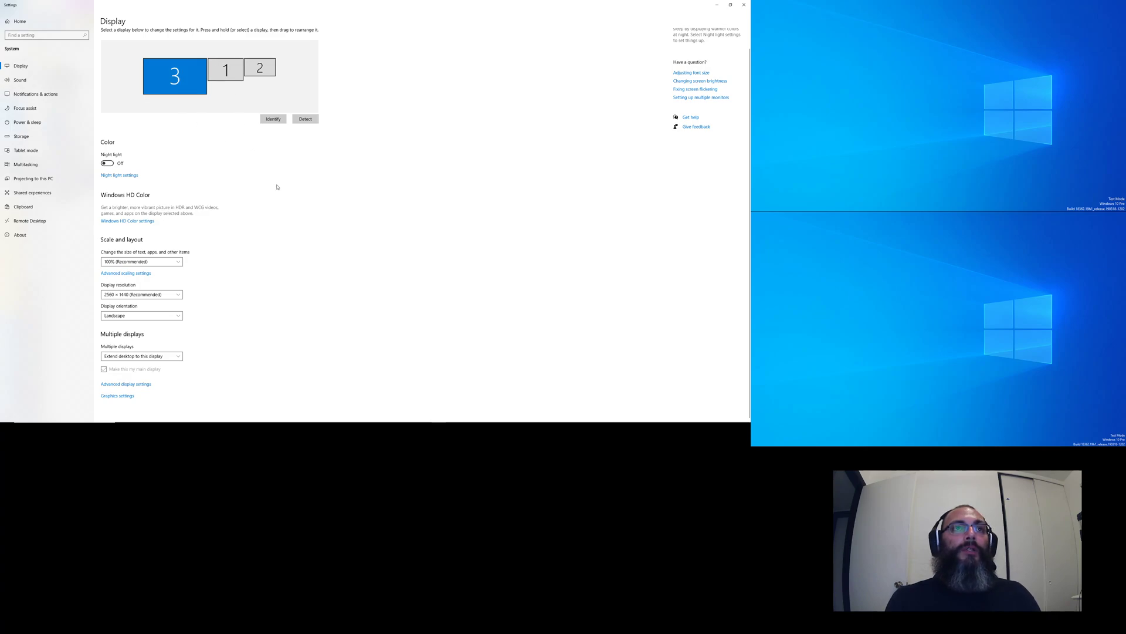
key("alt+Tab")
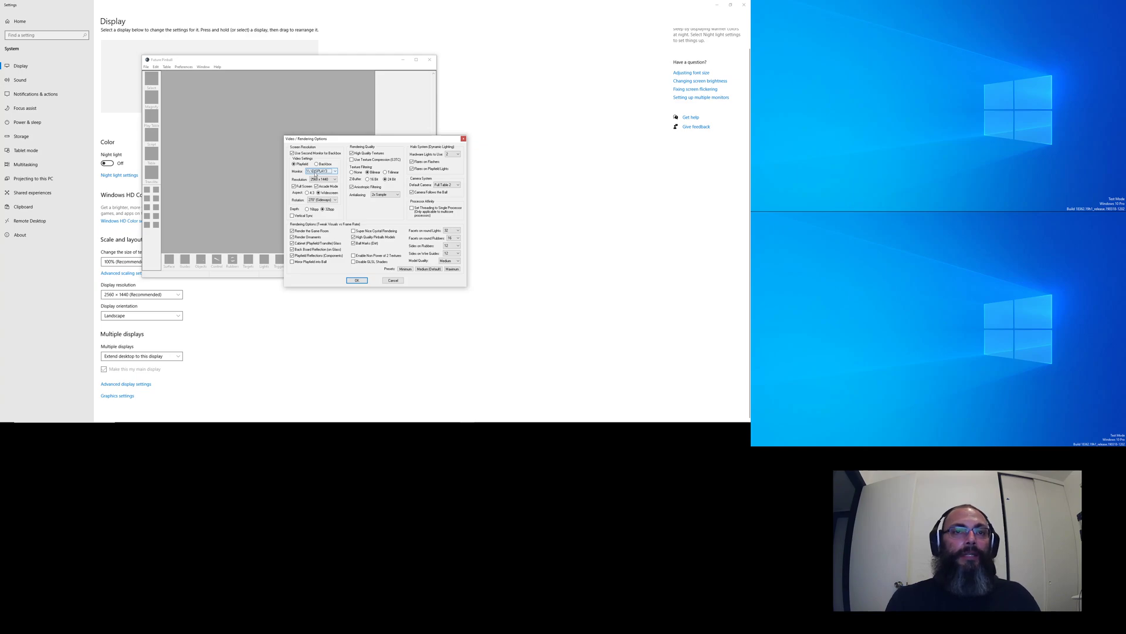
left_click(358, 281)
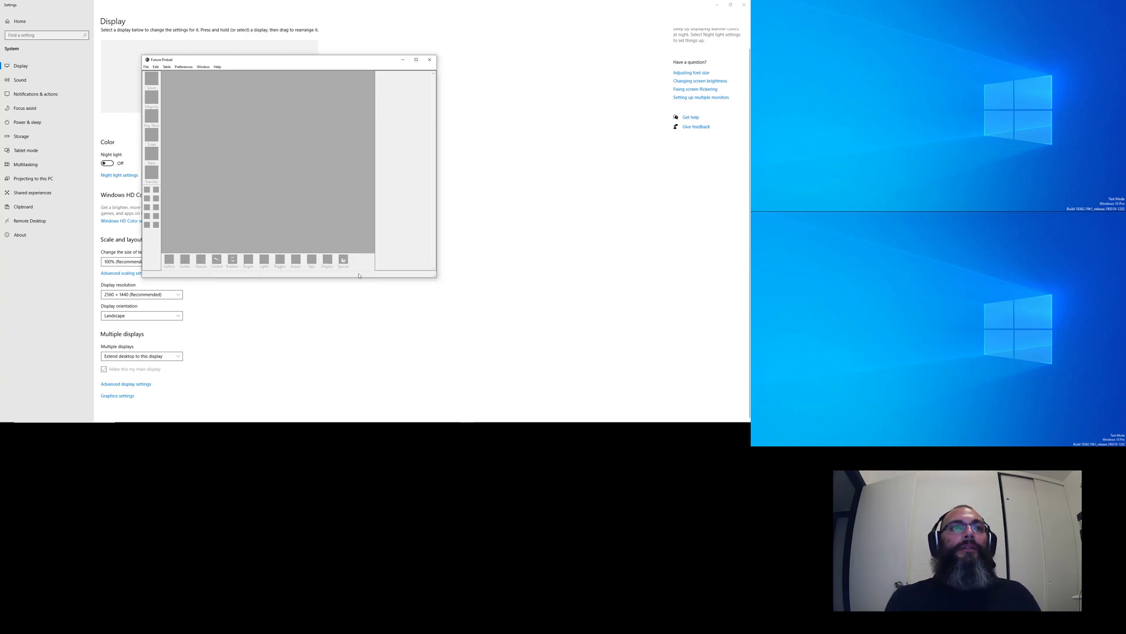
Load the recent table Bubble Bobble.fpt and start playing it
left_click(147, 67)
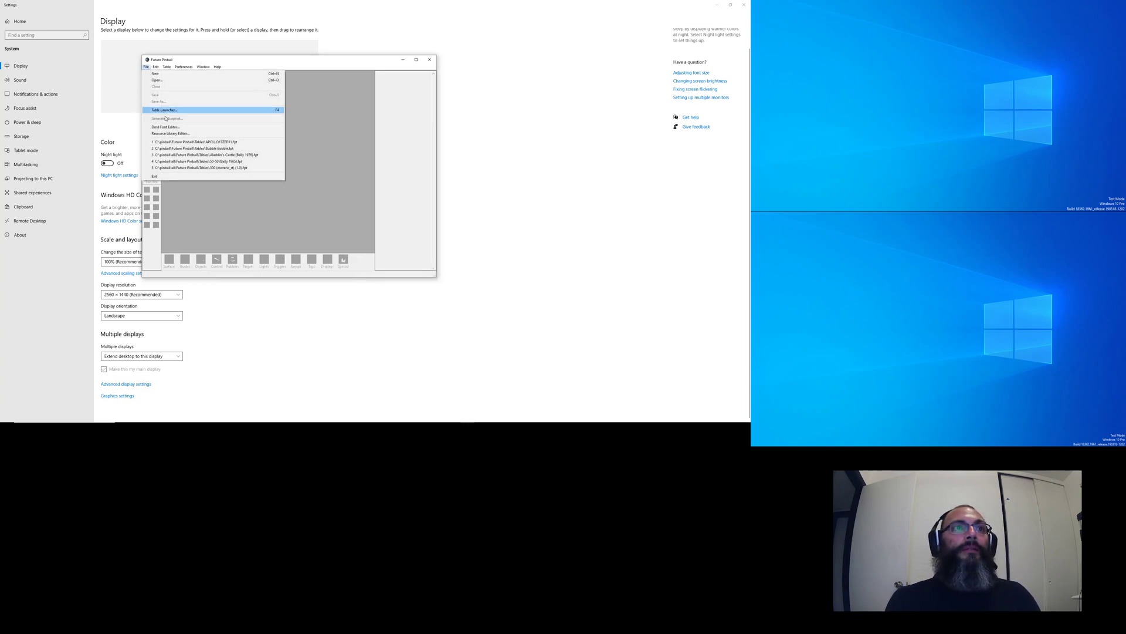
left_click(172, 148)
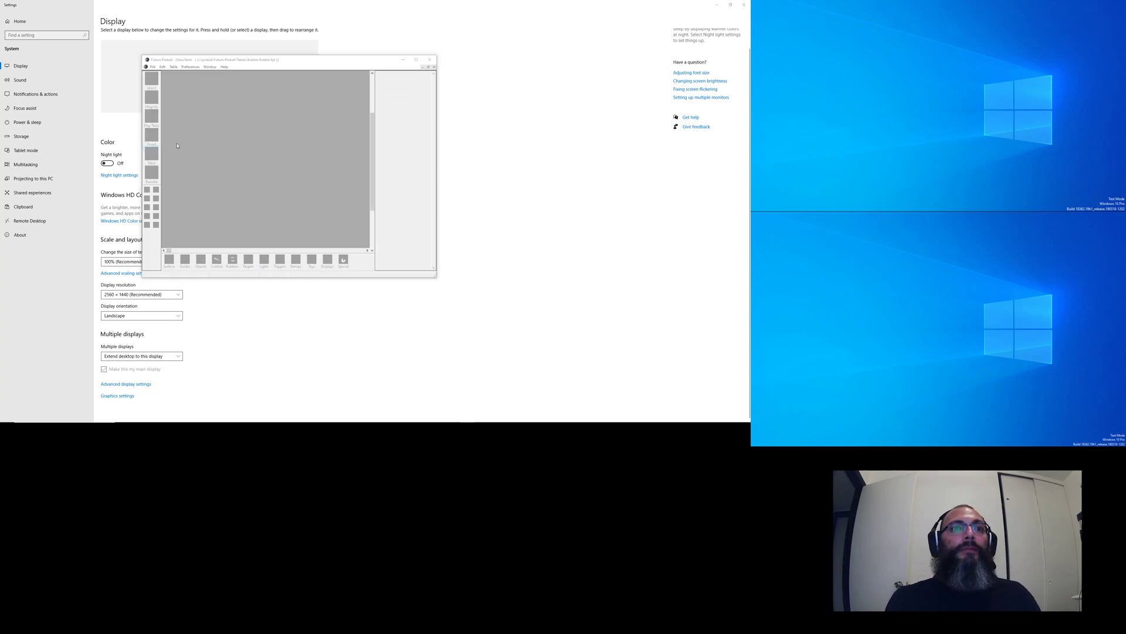
left_click(153, 117)
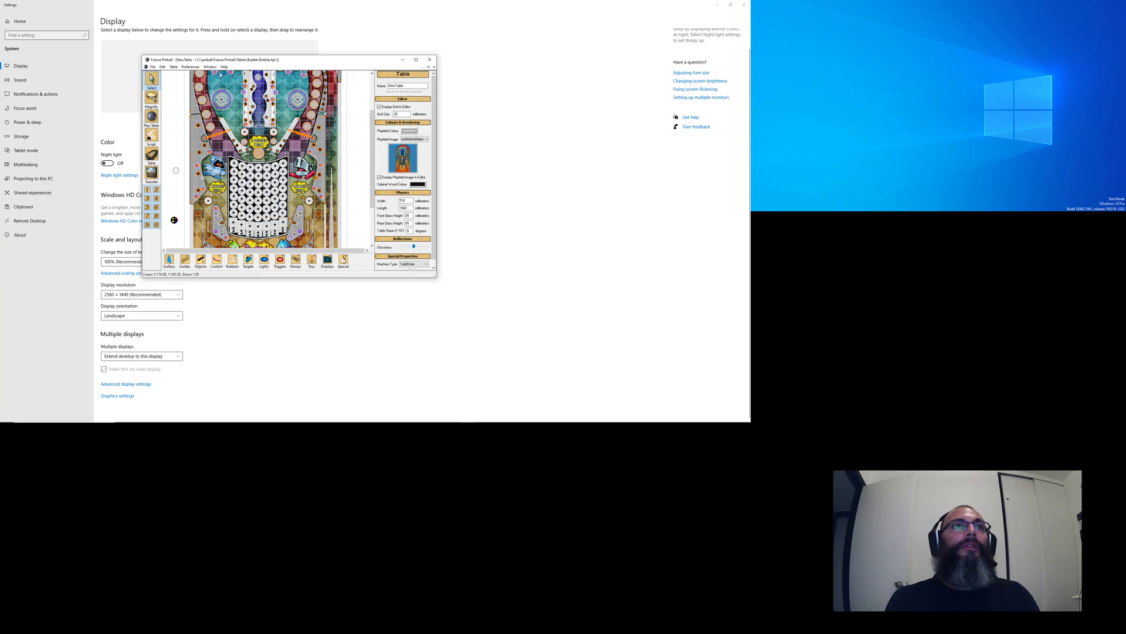
In Video / Rendering Options, put the playfield on DISPLAY2
left_click(190, 67)
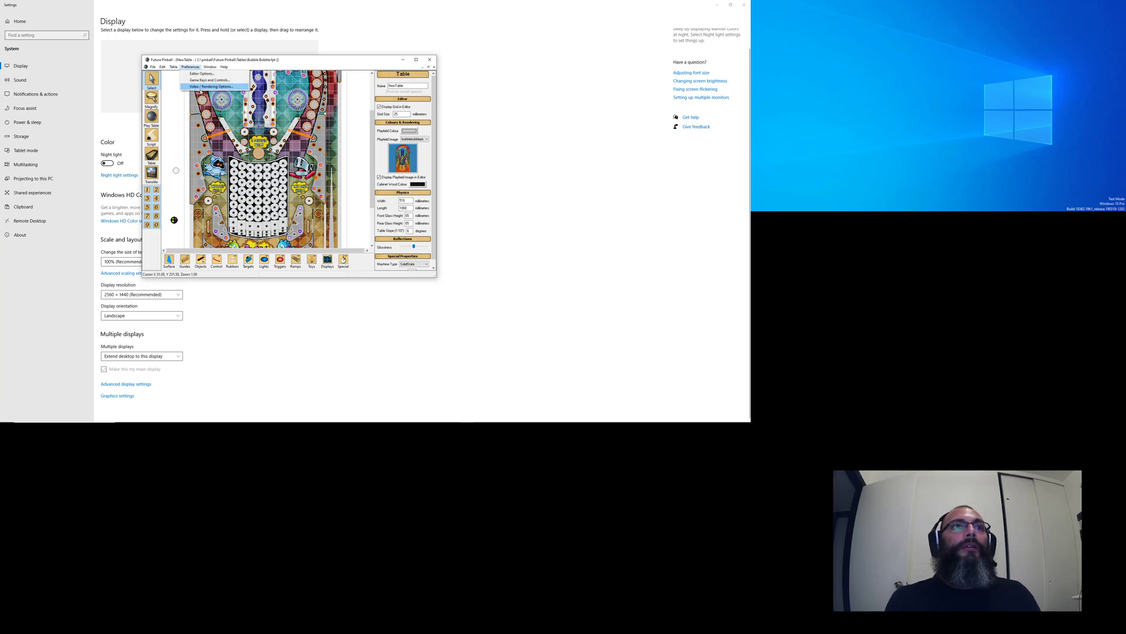
left_click(203, 87)
left_click(317, 171)
left_click(318, 178)
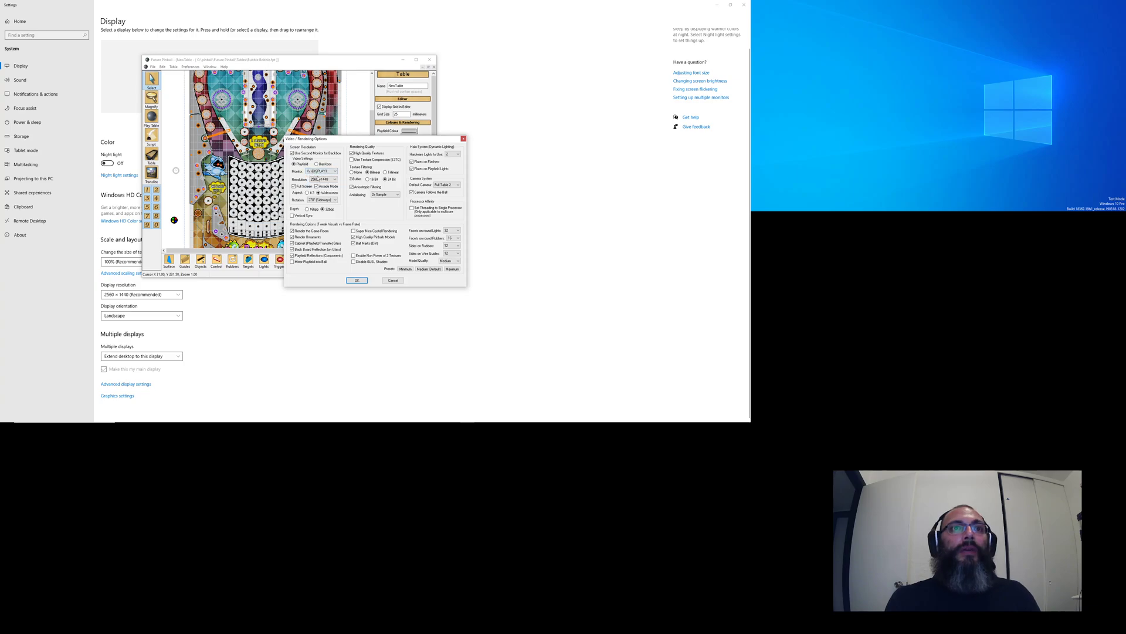
left_click(317, 164)
left_click(294, 164)
left_click(323, 171)
left_click(328, 180)
Put the backbox on DISPLAY1, apply the options, and start a test game
left_click(318, 165)
left_click(320, 171)
left_click(321, 176)
left_click(355, 281)
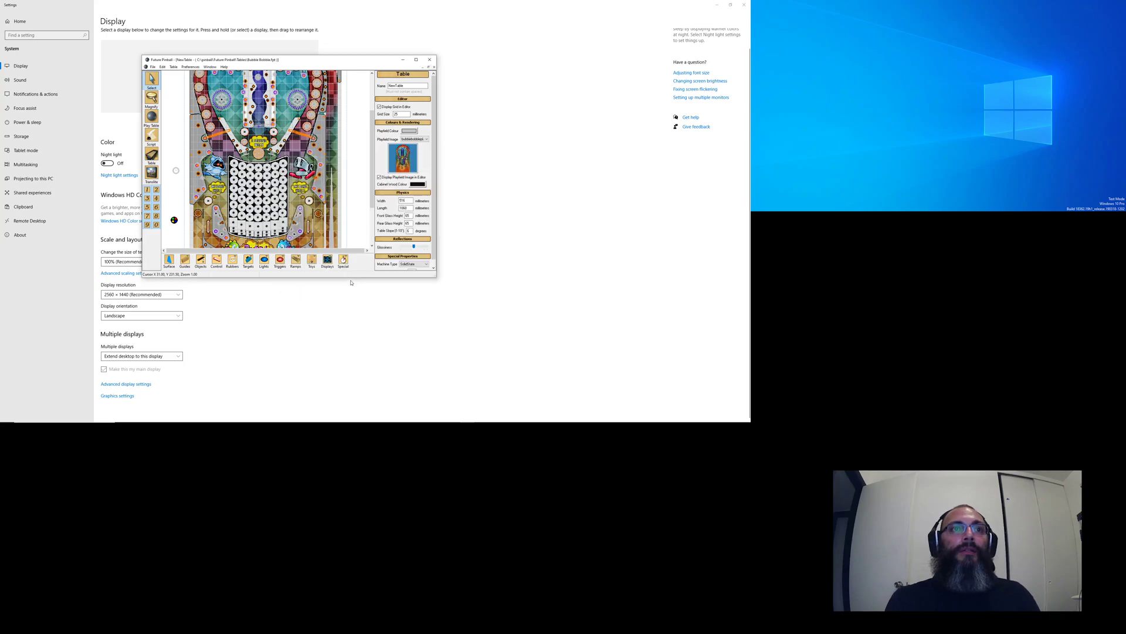
left_click(152, 119)
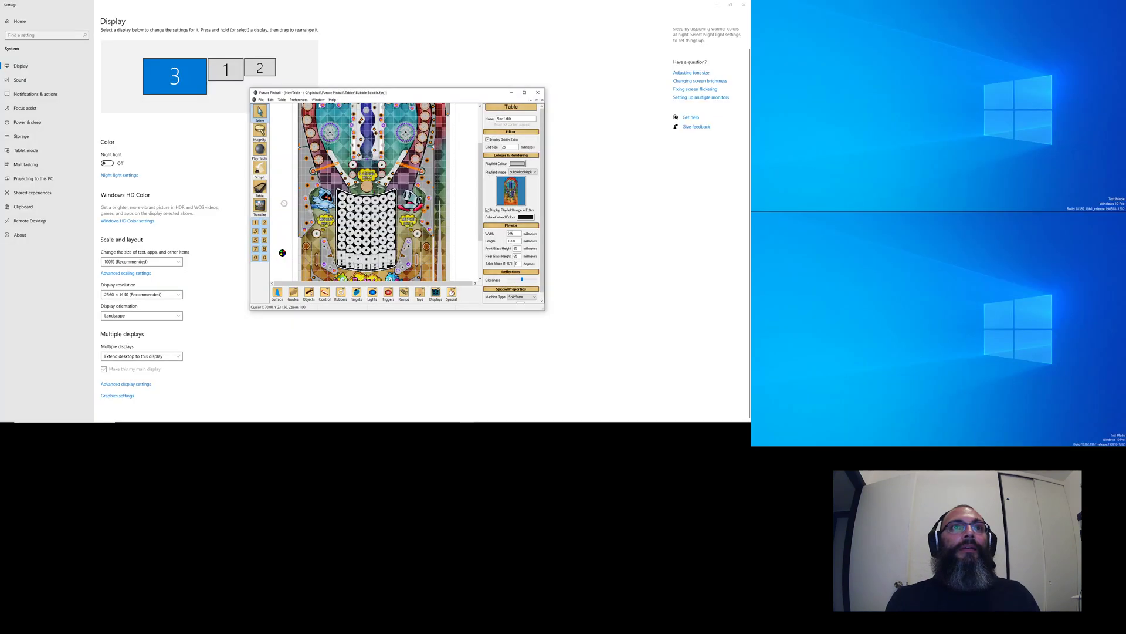
Leave the test game and return to the Video / Rendering Options
left_click(299, 100)
Assign the playfield to DISPLAY1 and the backbox to DISPLAY2, then save the video options
left_click(303, 120)
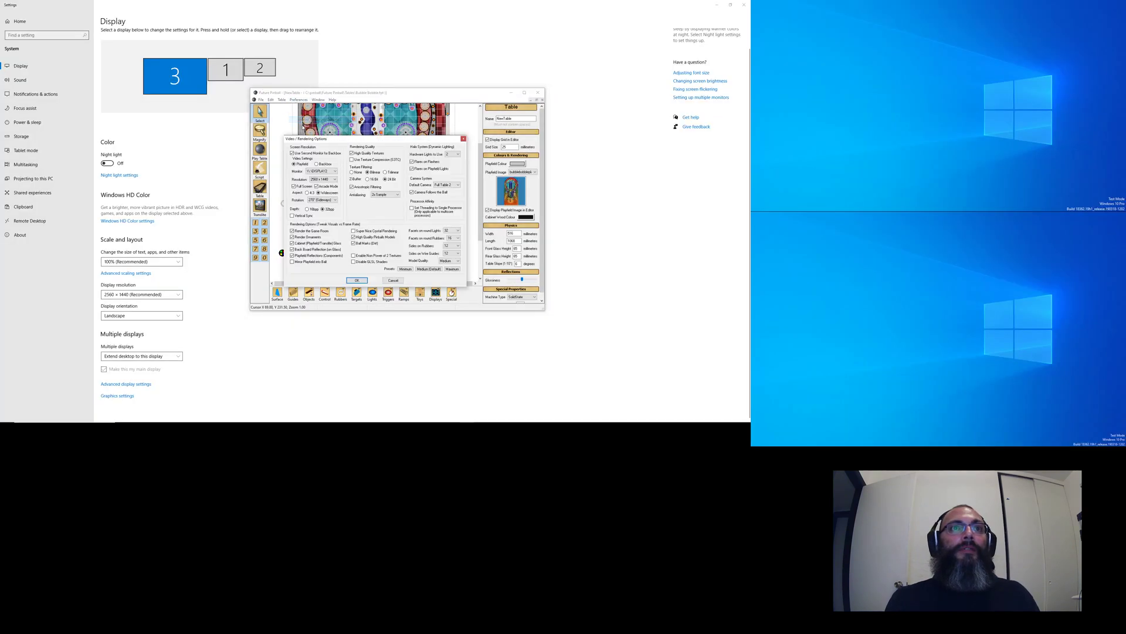
left_click(326, 173)
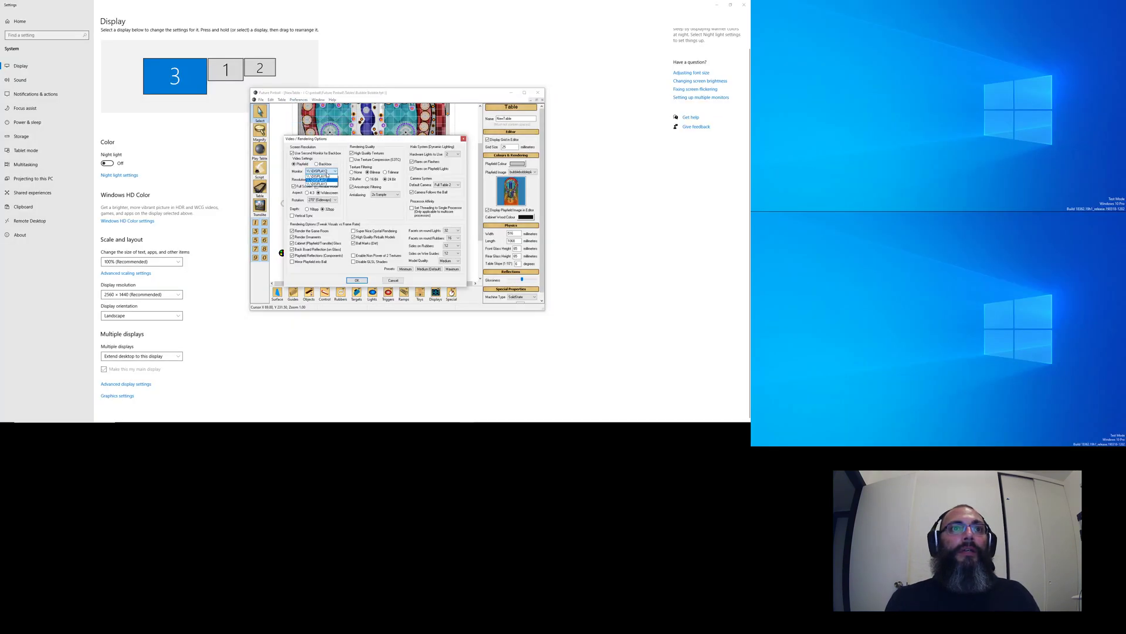
left_click(319, 176)
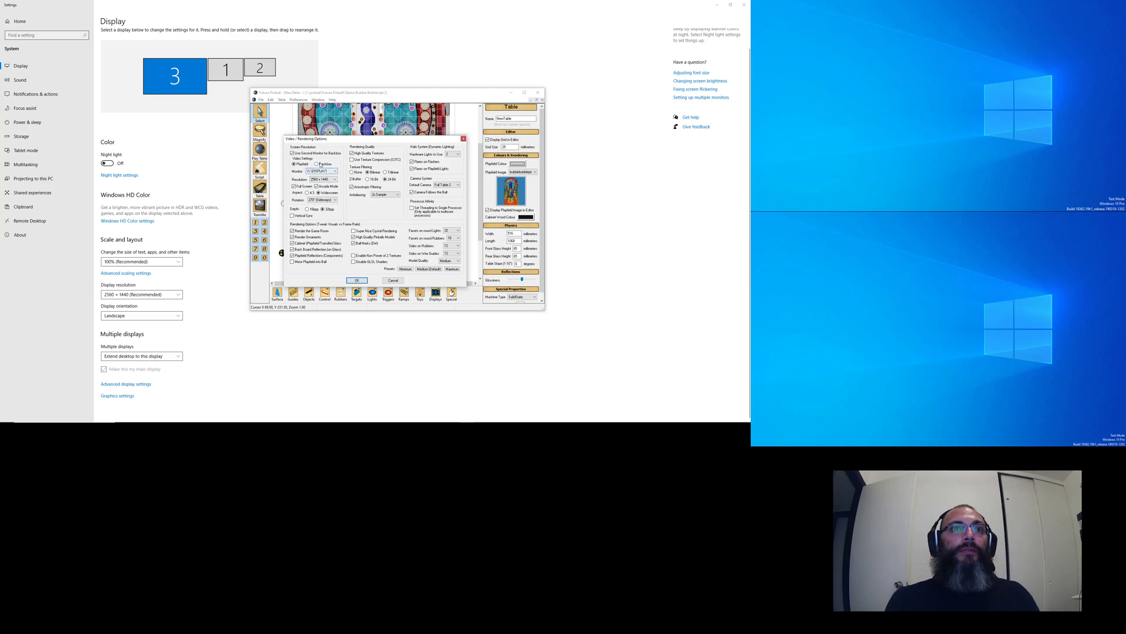
left_click(318, 164)
left_click(326, 171)
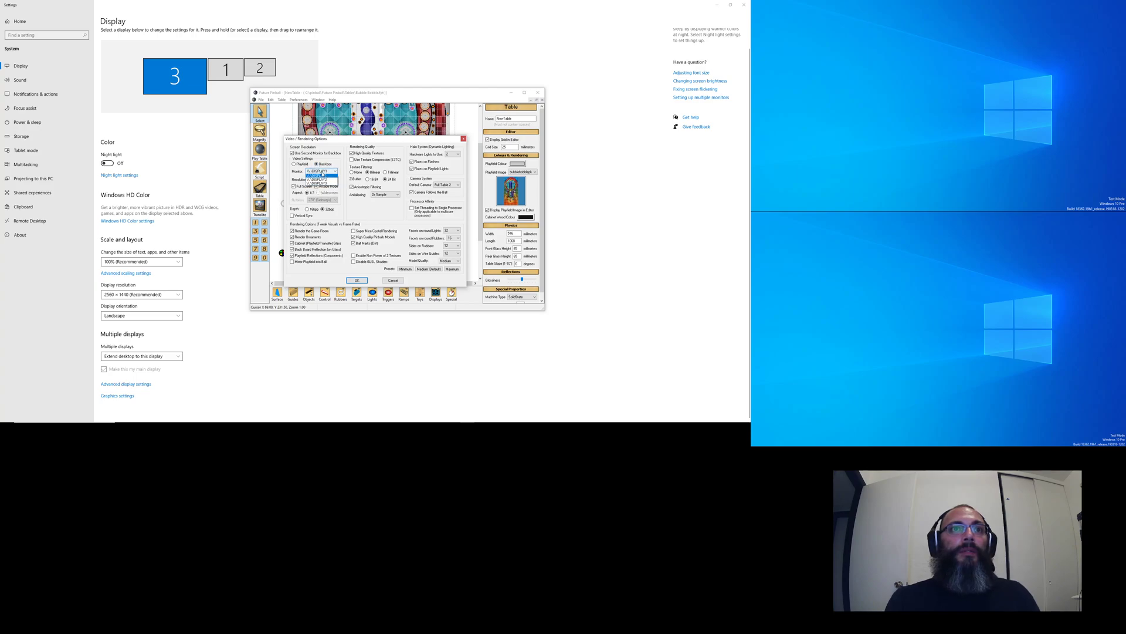
left_click(324, 180)
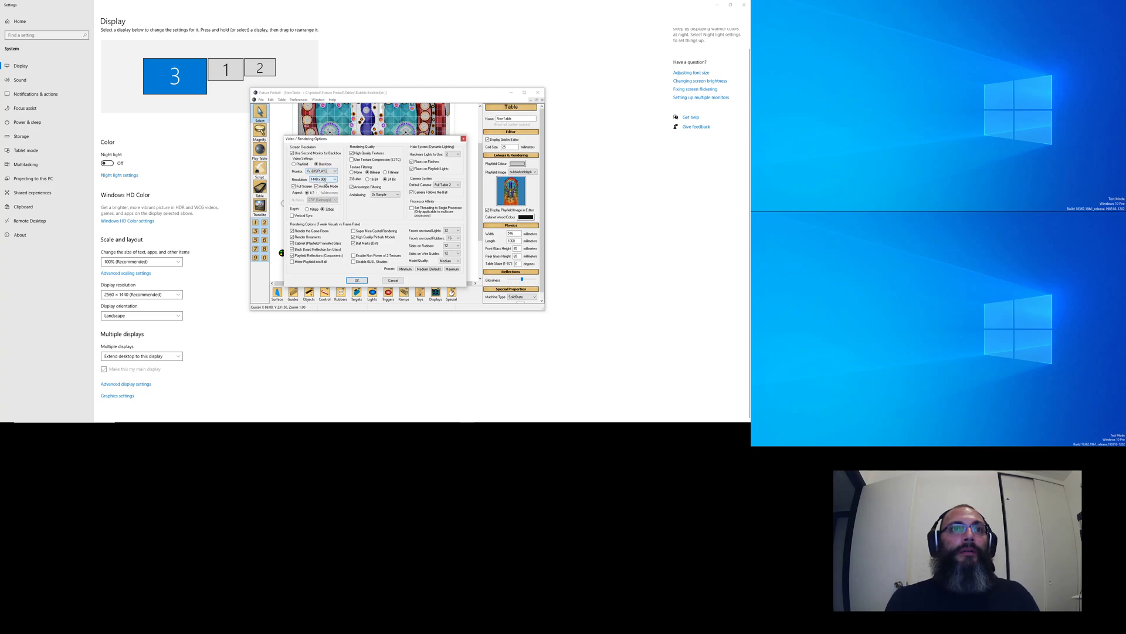
left_click(353, 279)
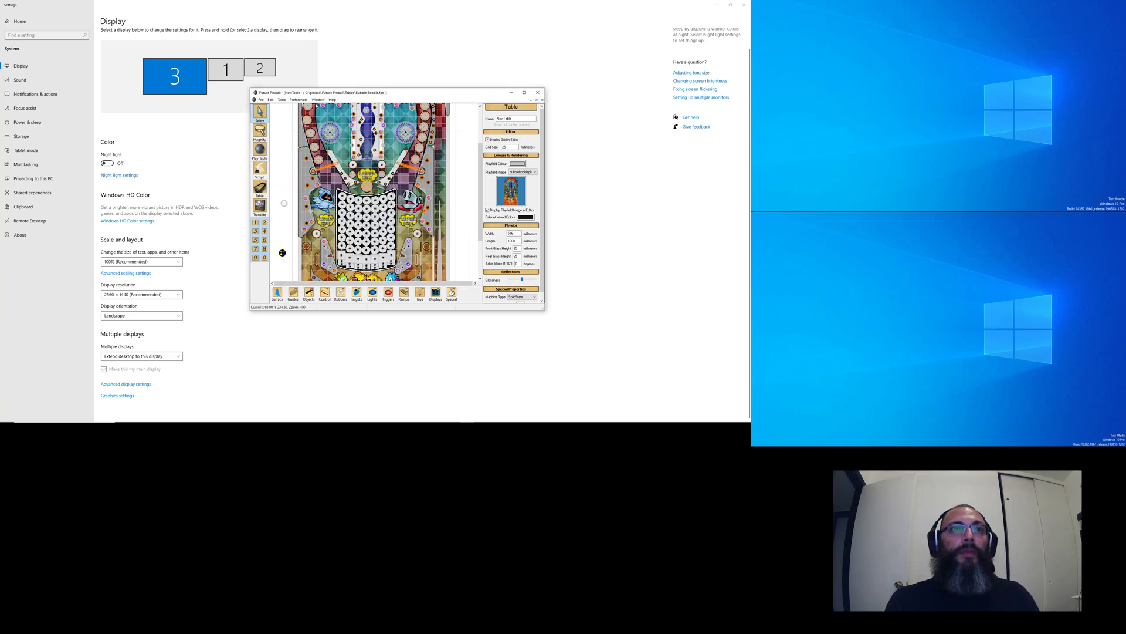
Test-play the table again, then reopen the Video / Rendering Options
left_click(265, 152)
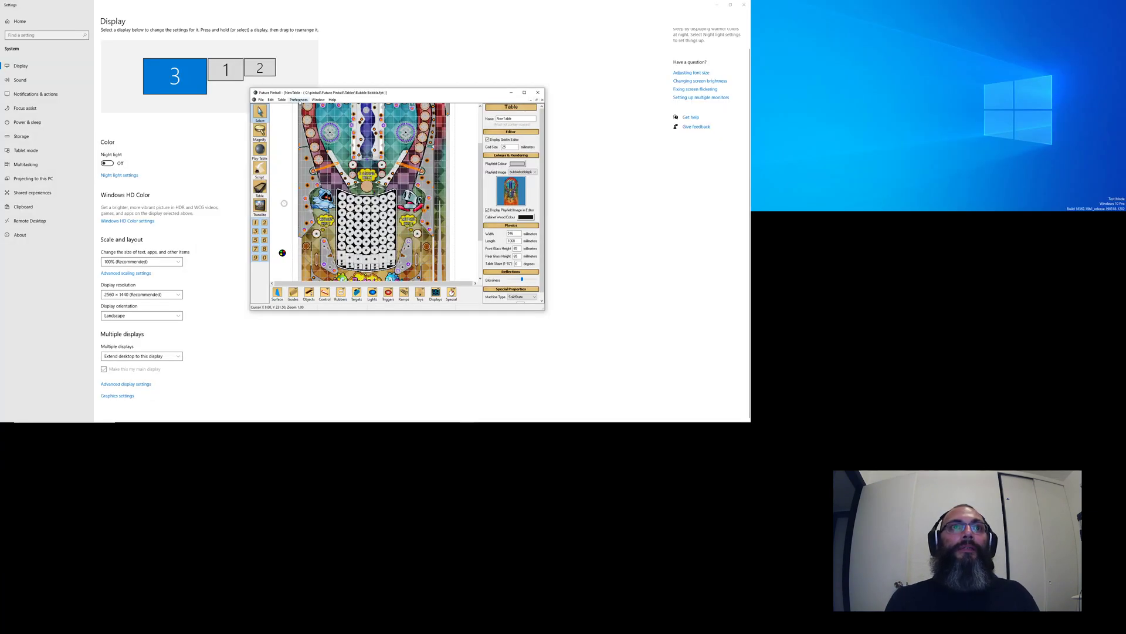
left_click(298, 99)
left_click(316, 120)
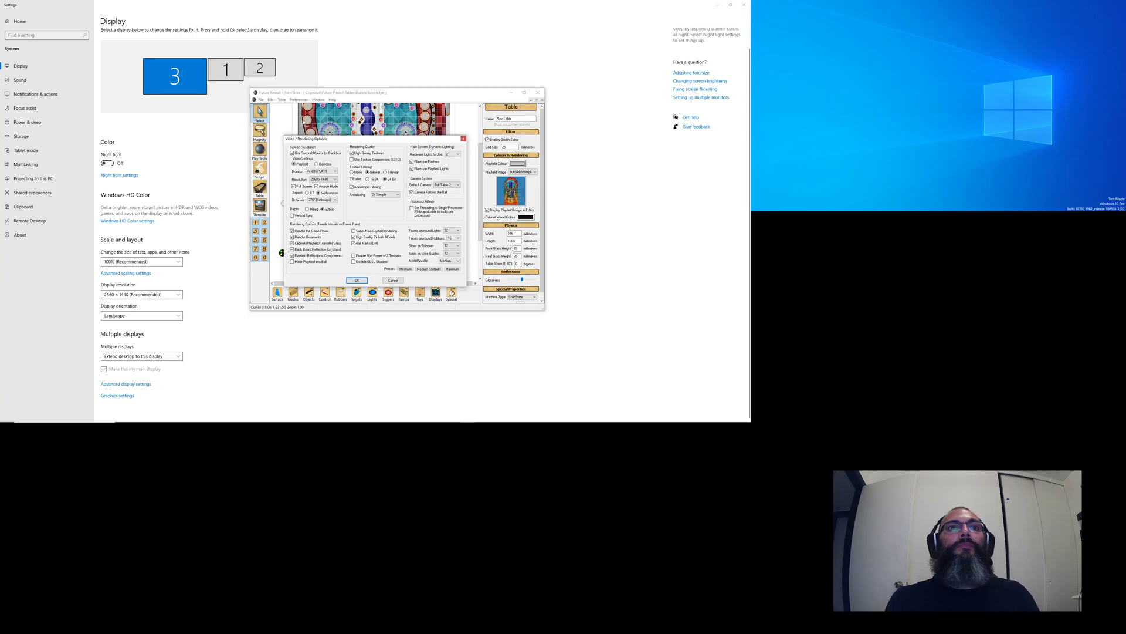
Verify the playfield stays on DISPLAY1 and the backbox on DISPLAY2 at 1440 x 900
left_click(324, 171)
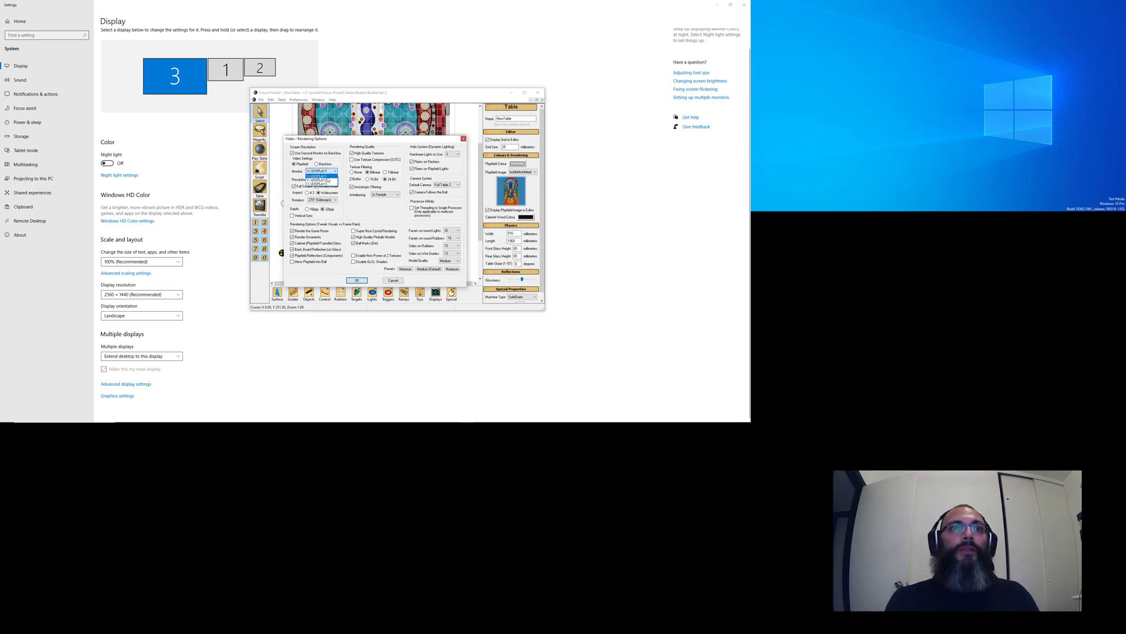
left_click(324, 156)
left_click(317, 165)
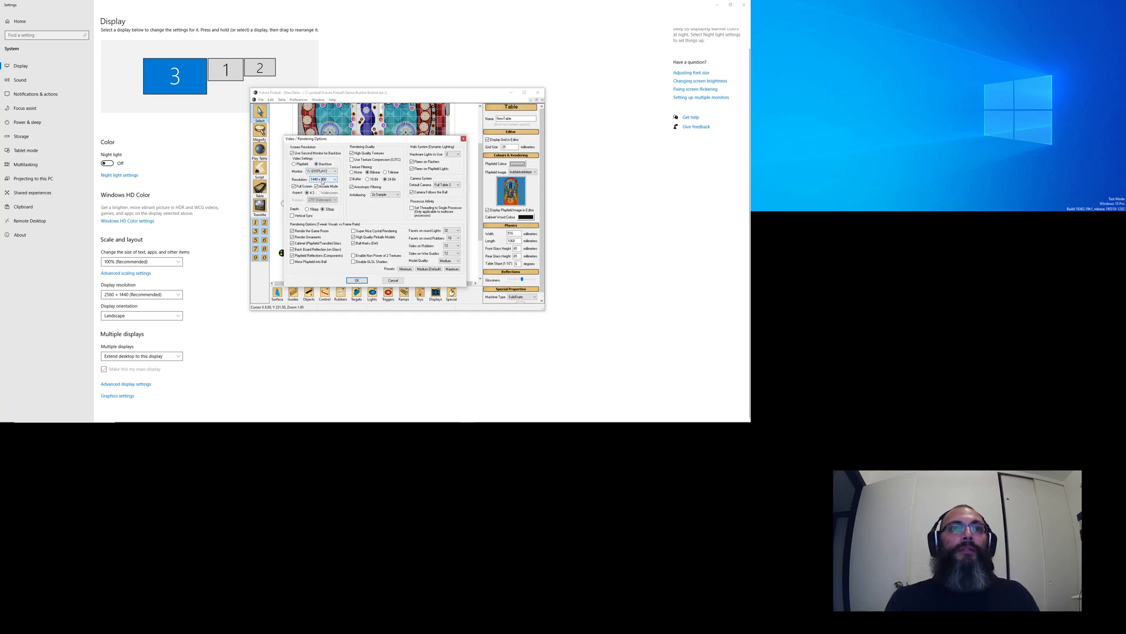
left_click(321, 172)
left_click(311, 180)
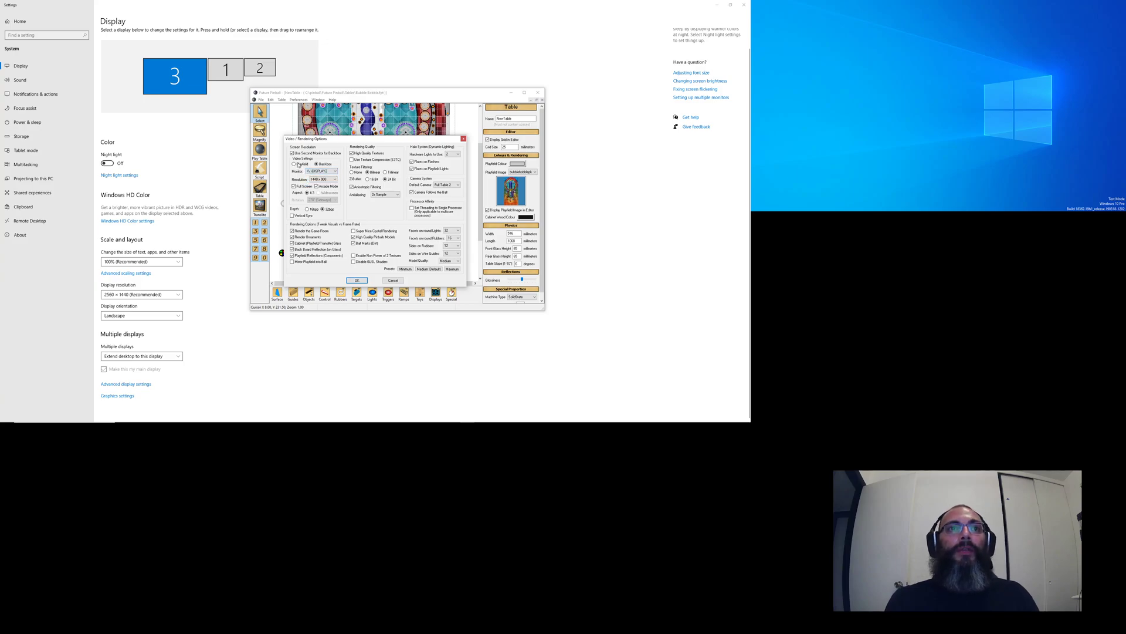
left_click(300, 164)
left_click(317, 164)
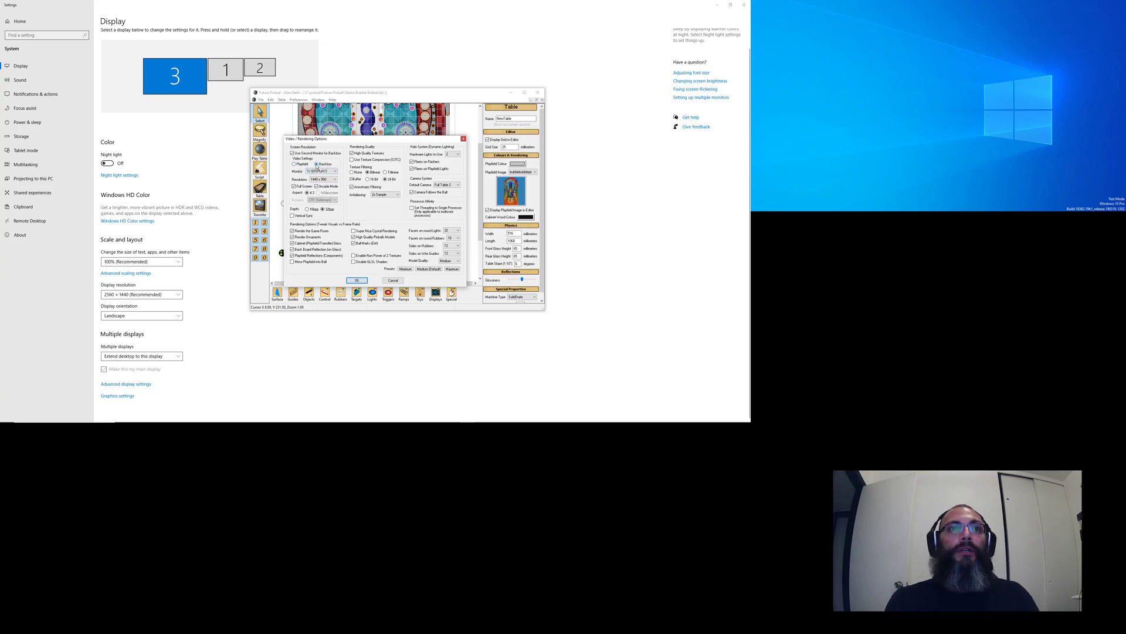